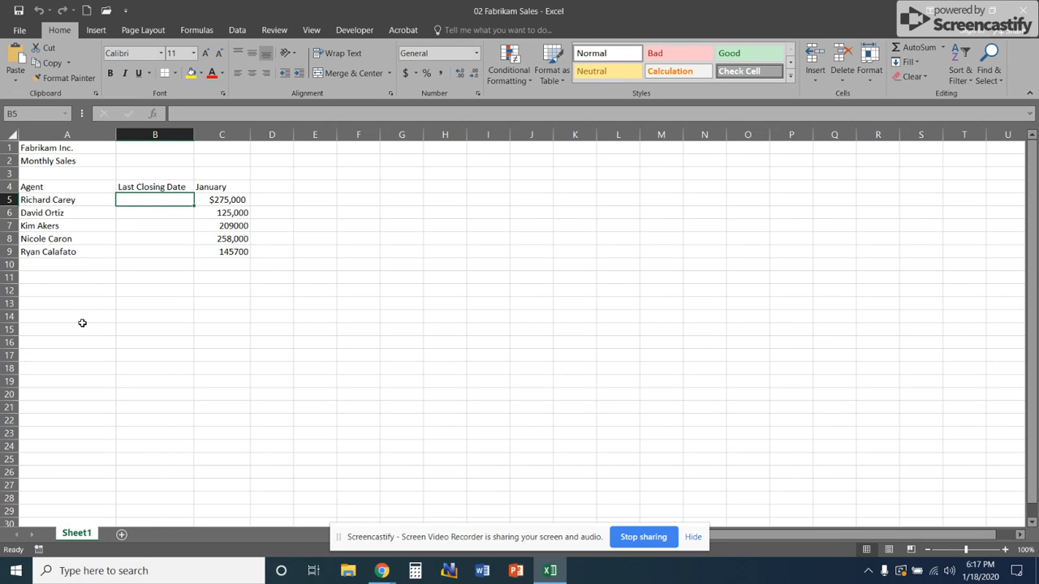
# - Enter closing dates 1/4/2017 in B5 and 1/25/17 in B6
pyautogui.write('1')
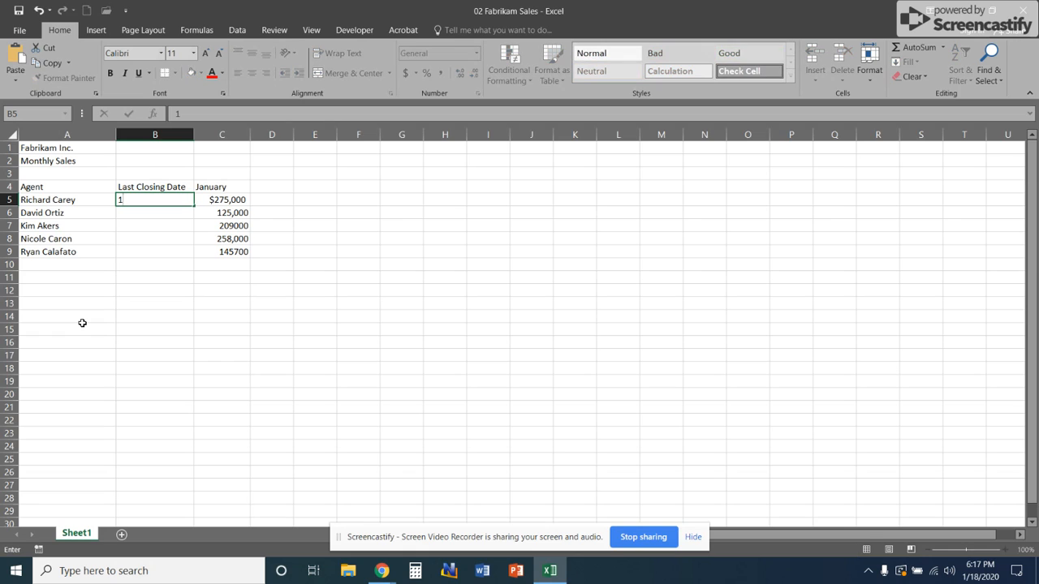
pyautogui.write('/4/2017')
pyautogui.press('Return')
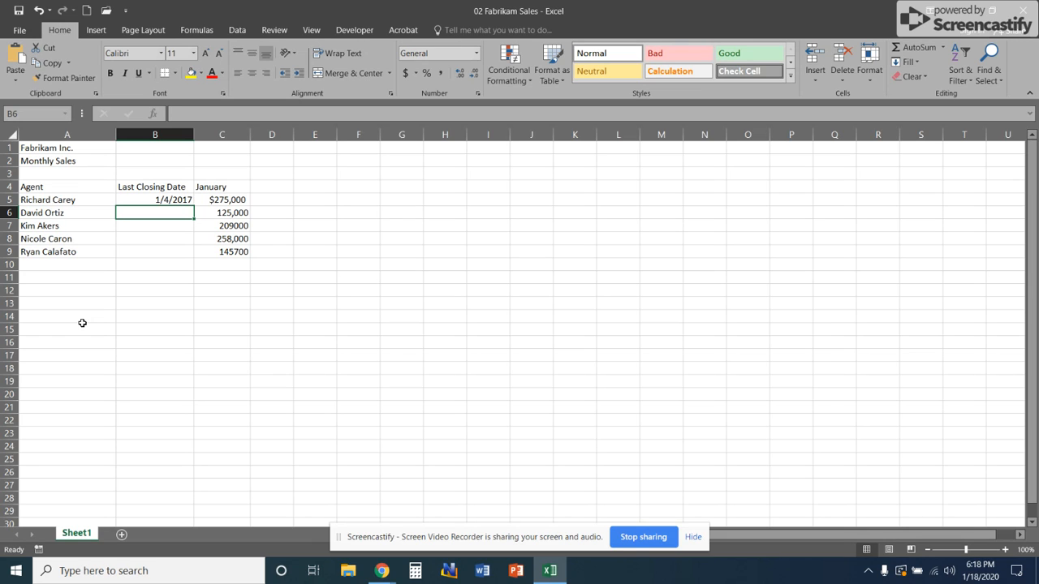
pyautogui.write('1/25/')
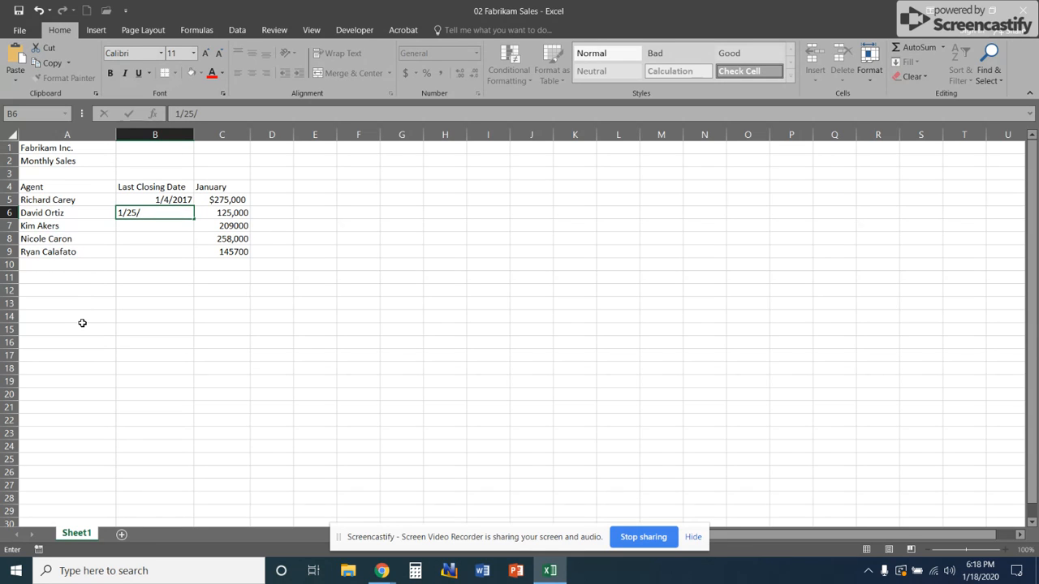
pyautogui.write('17')
pyautogui.press('Return')
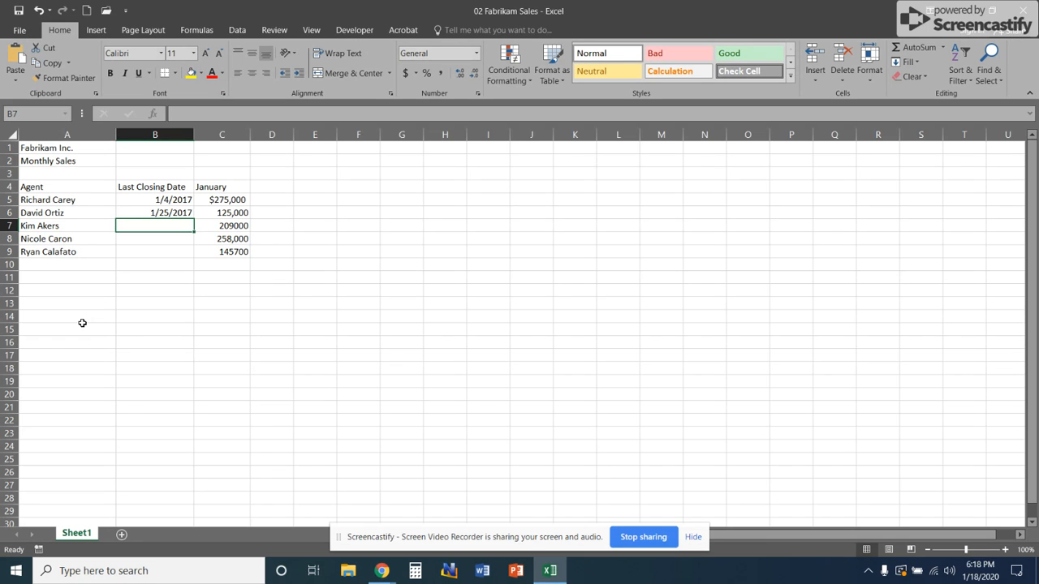
# - Enter 1/23 in B7 so it shows 23-Jan, then reselect B7
pyautogui.write('1/23')
pyautogui.press('Return')
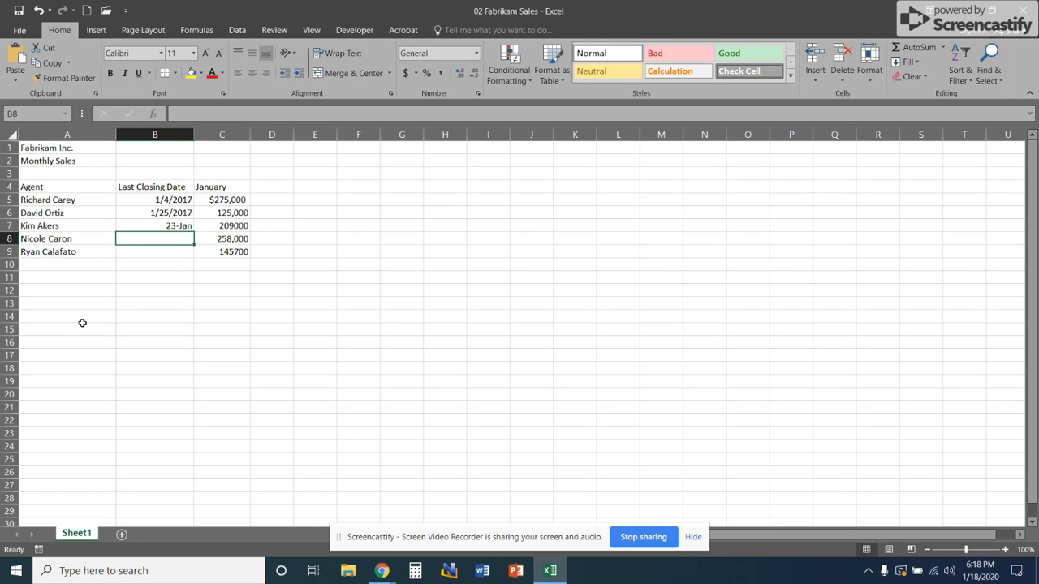
pyautogui.press('Up')
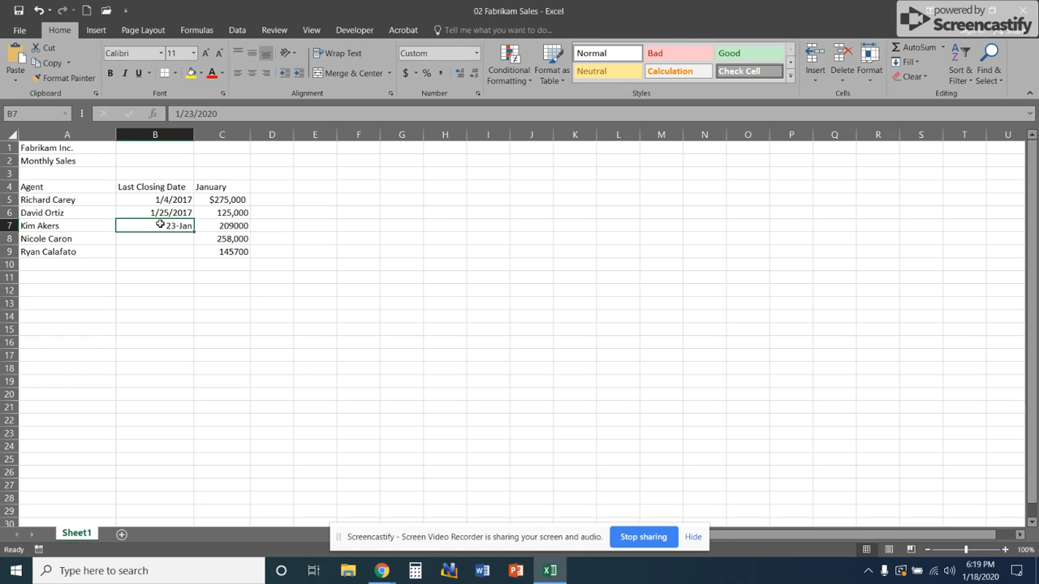
# - Inspect B7's full stored date in edit mode without changing it
pyautogui.press('XF86AudioLowerVolume')
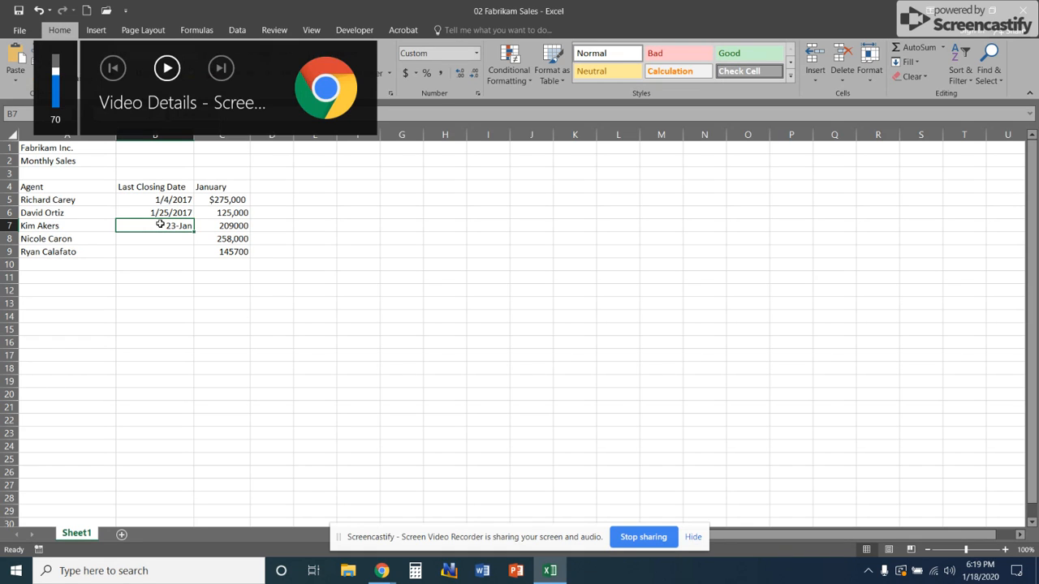
pyautogui.press('XF86AudioLowerVolume')
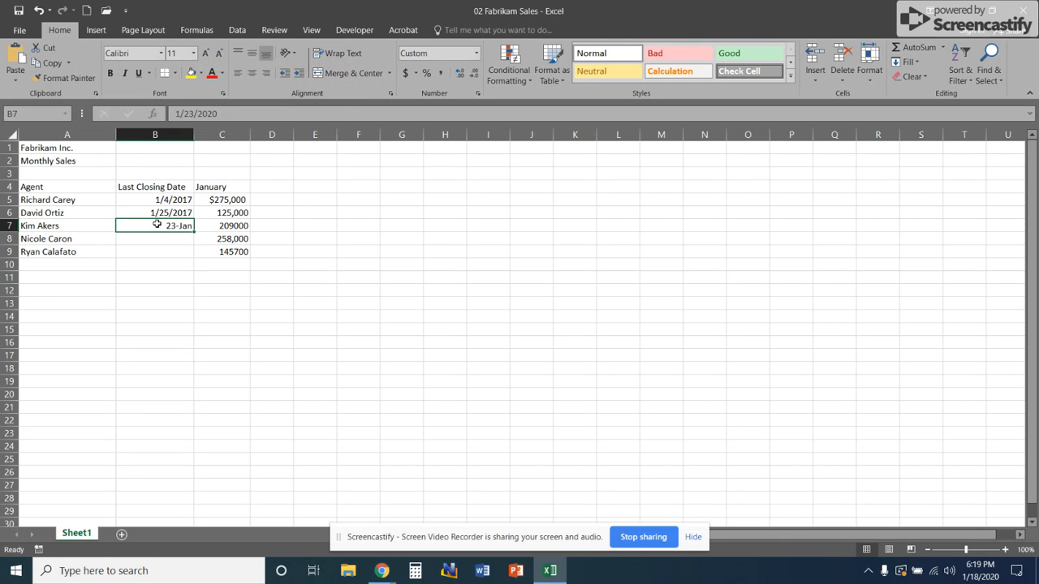
pyautogui.doubleClick(156, 225)
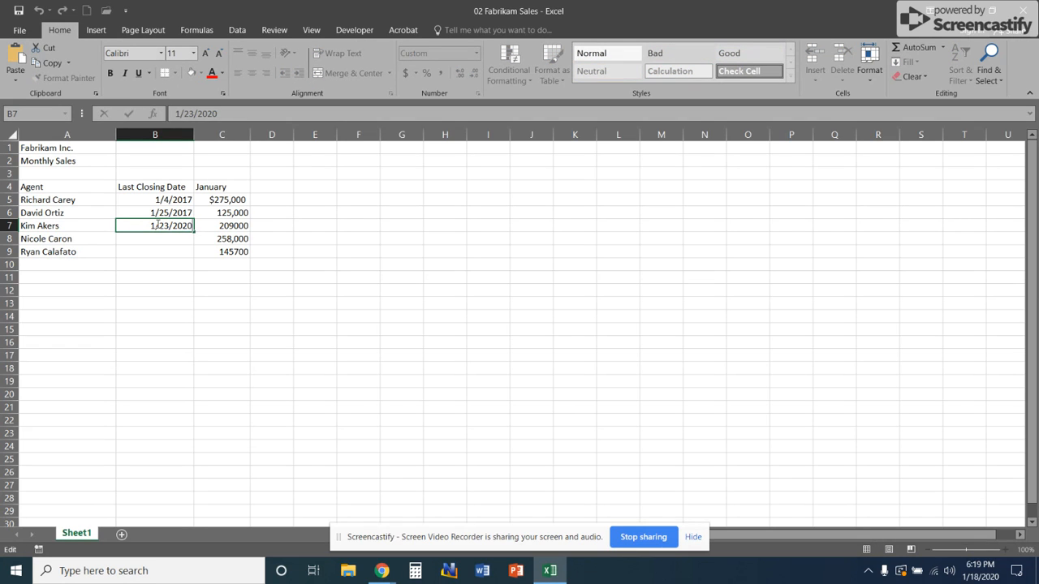
pyautogui.press('Return')
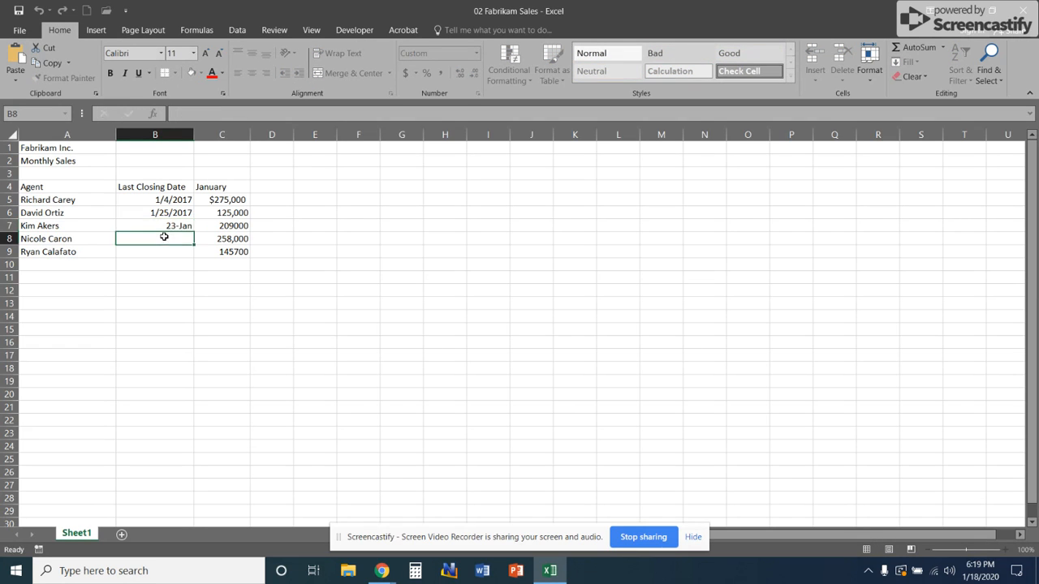
pyautogui.press('Up')
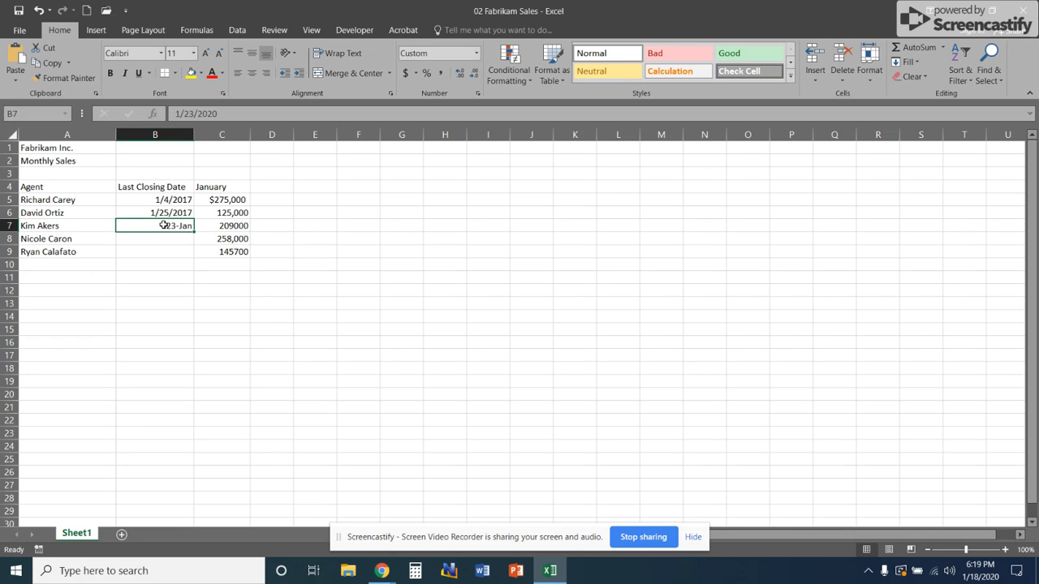
# - Change B7's year to 17 and verify it stores 1/23/2017 in the formula bar
pyautogui.doubleClick(163, 226)
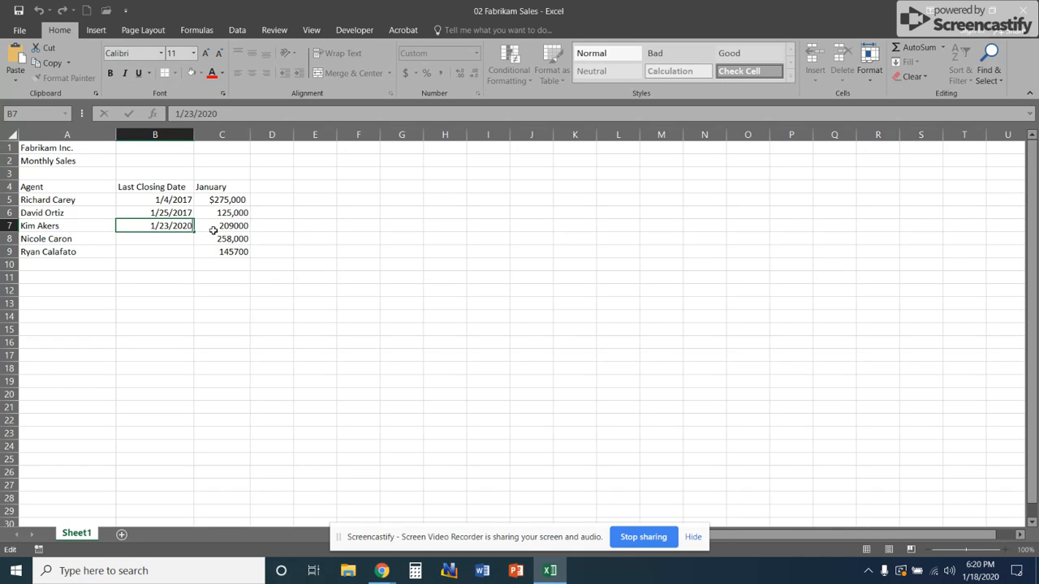
pyautogui.press('BackSpace')
pyautogui.press('BackSpace')
pyautogui.write('17')
pyautogui.press('Return')
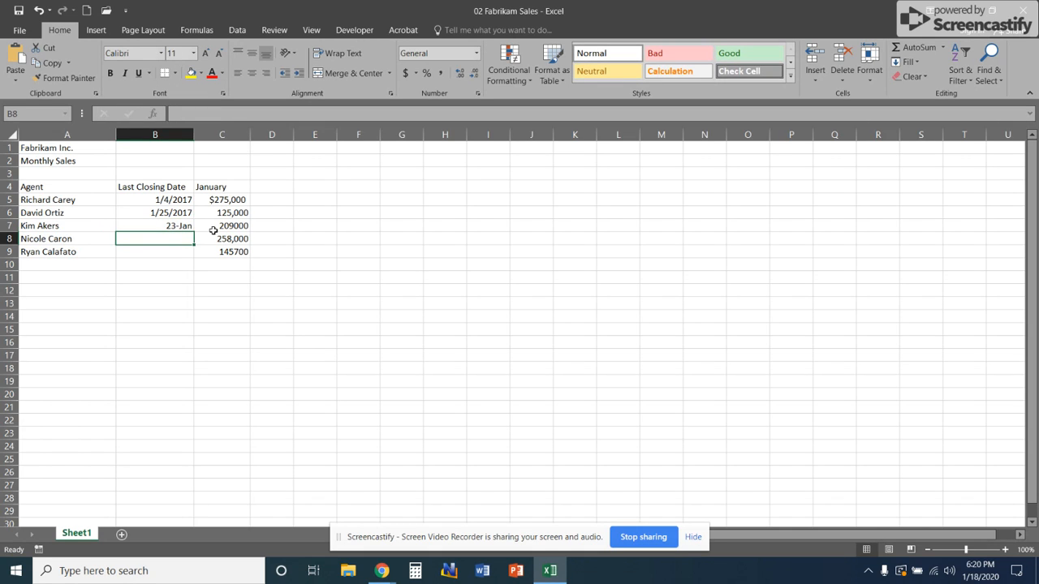
pyautogui.click(156, 225)
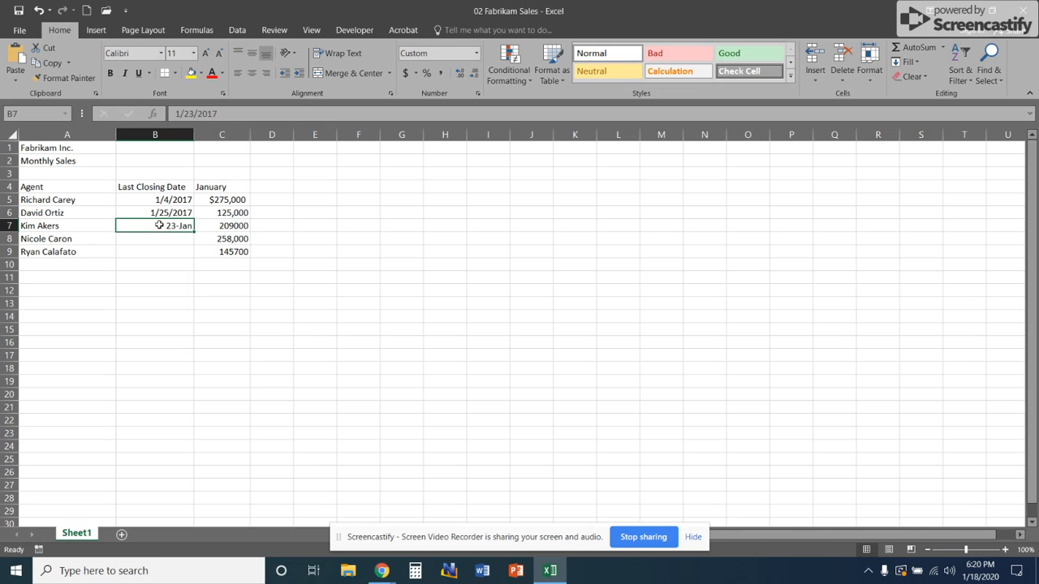
pyautogui.click(222, 113)
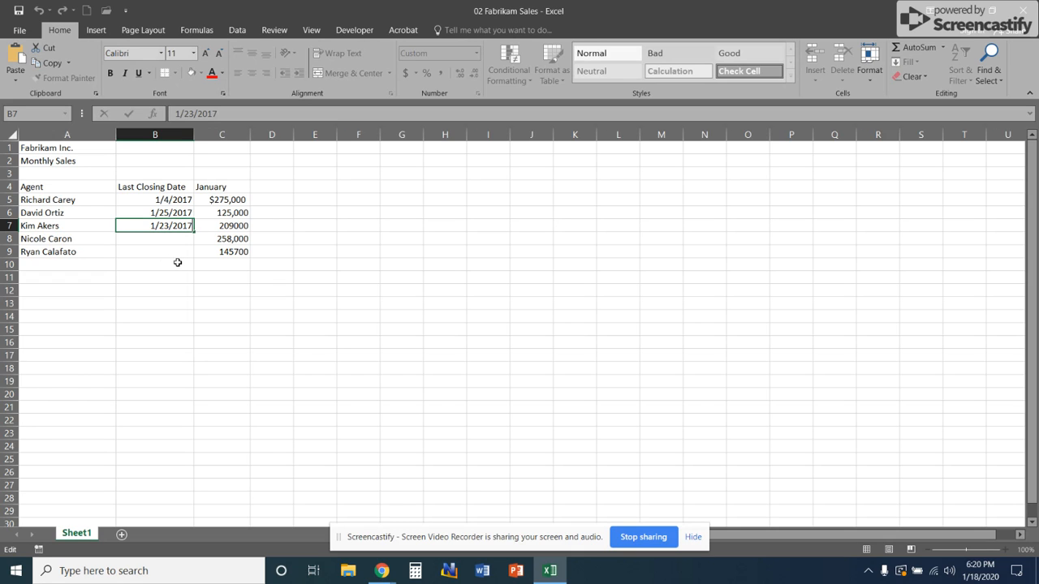
pyautogui.press('Return')
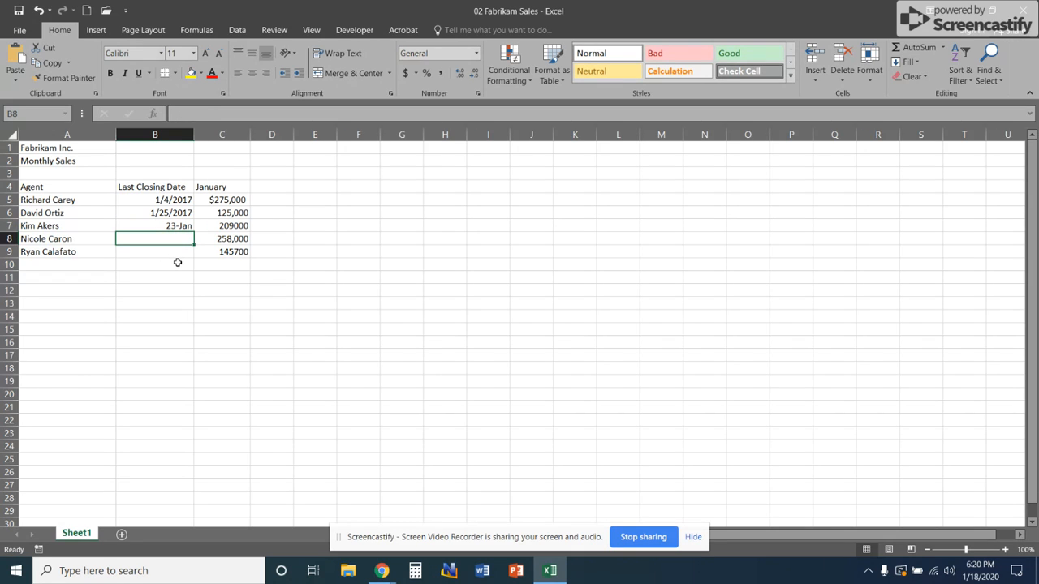
# - Enter 1/28/2017 in B8 and 'January 21, 2017' in B9
pyautogui.write('1/28/')
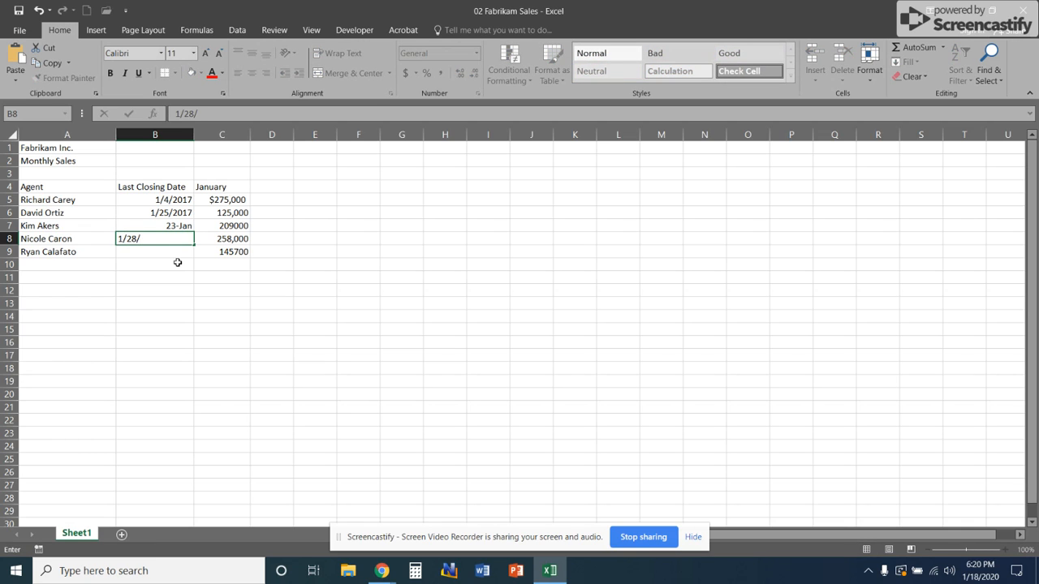
pyautogui.write('2017')
pyautogui.press('Return')
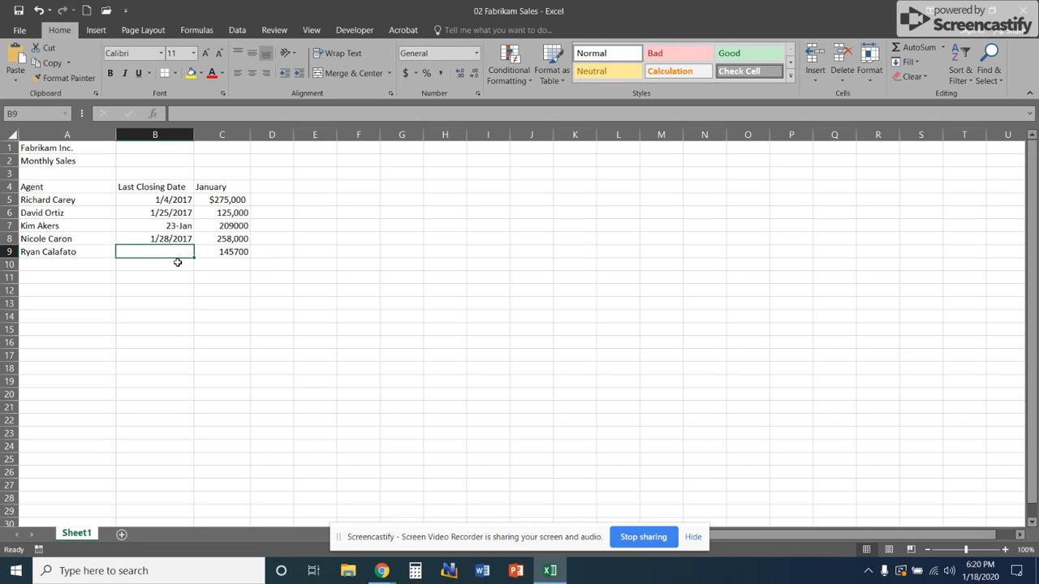
pyautogui.write('January')
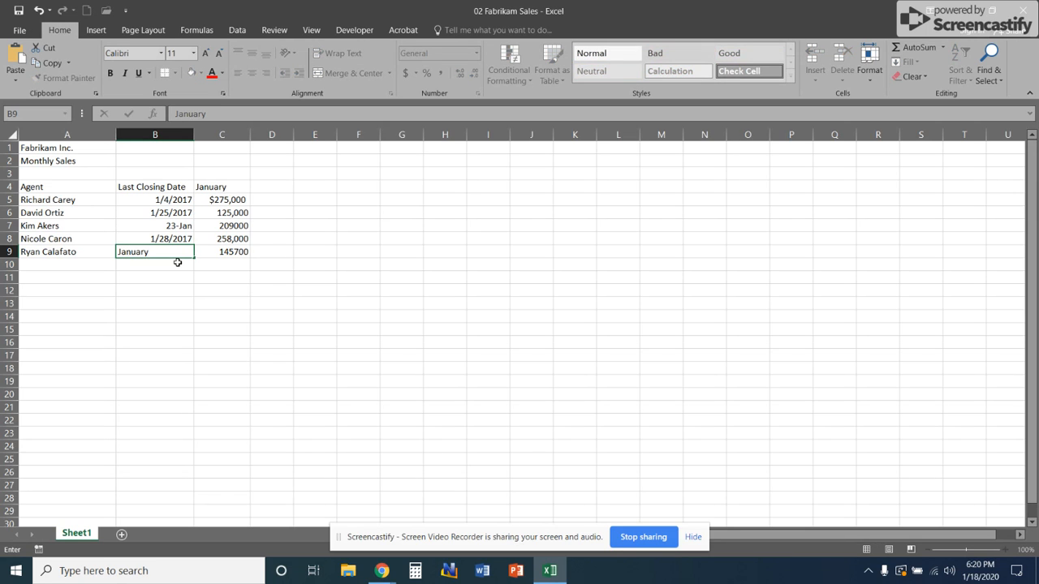
pyautogui.write(' 21, 2017')
pyautogui.press('Return')
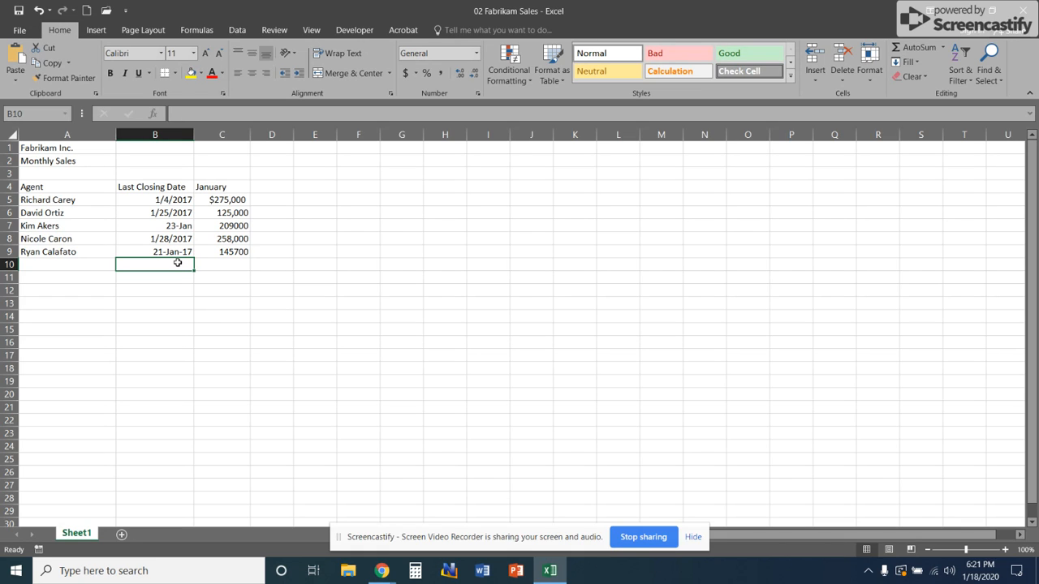
pyautogui.press('Up')
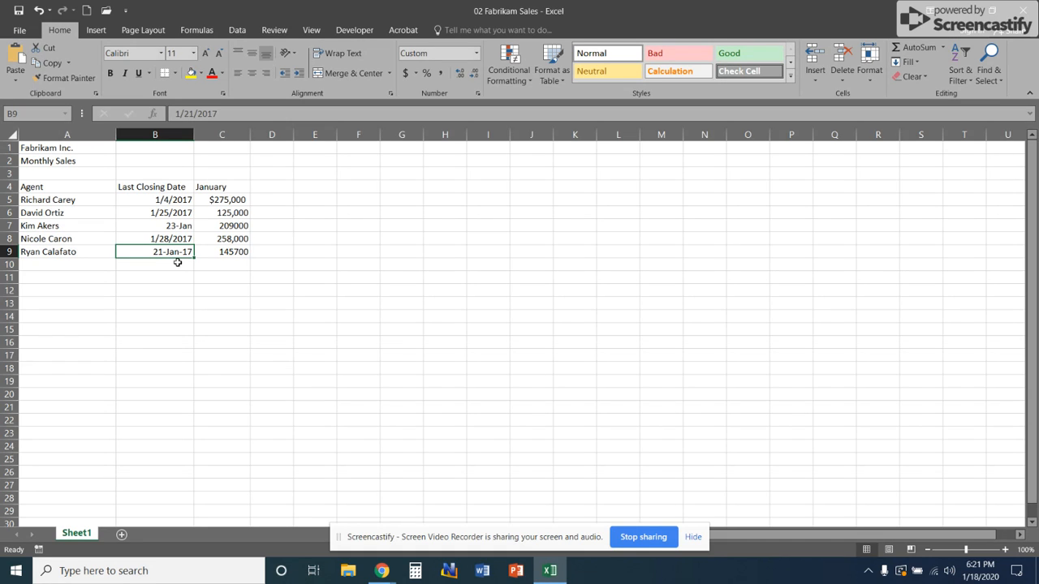
pyautogui.write('1/1/17')
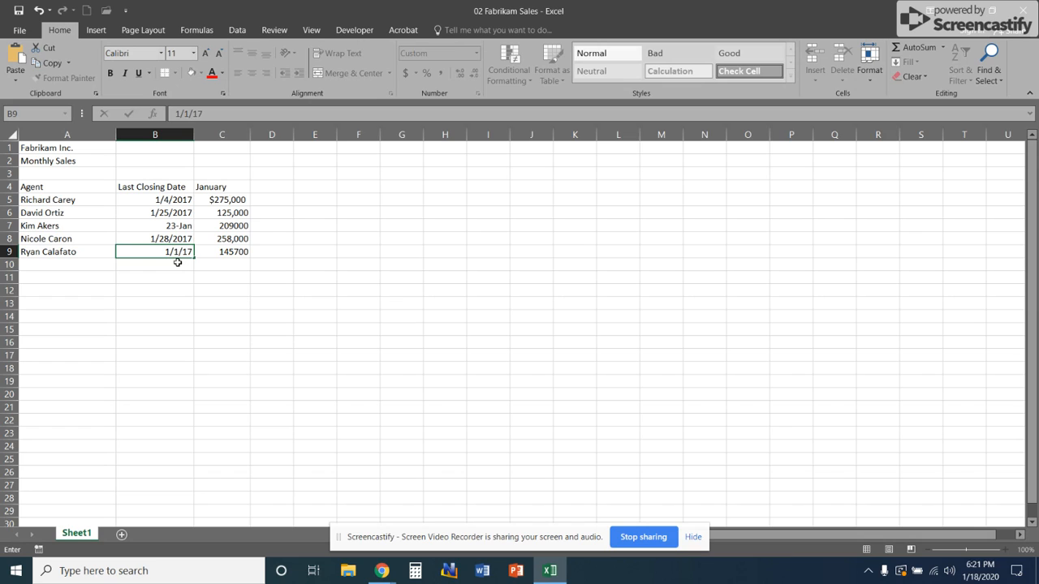
pyautogui.press('Return')
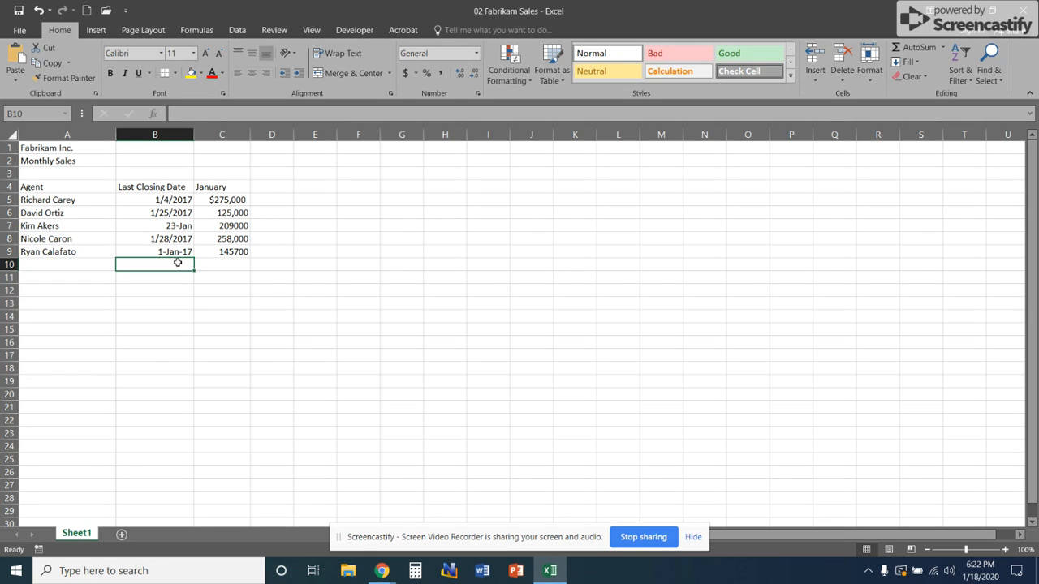
pyautogui.press('Up')
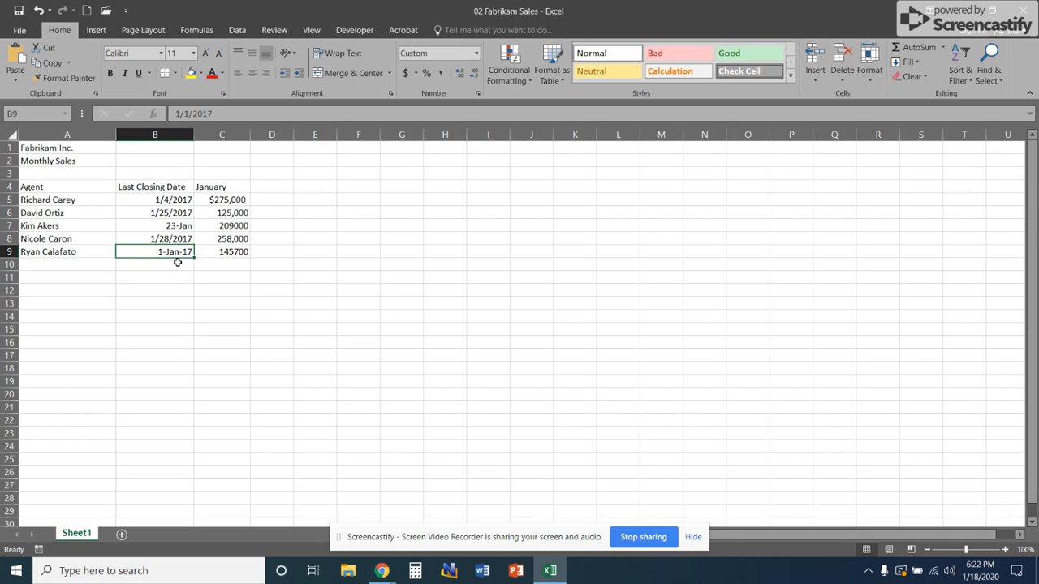
pyautogui.click(38, 11)
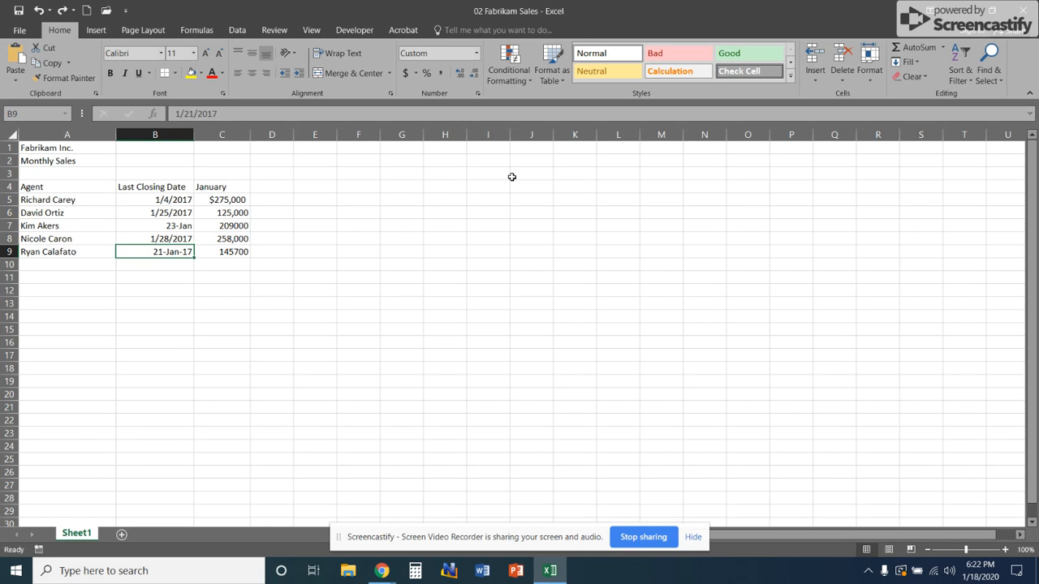